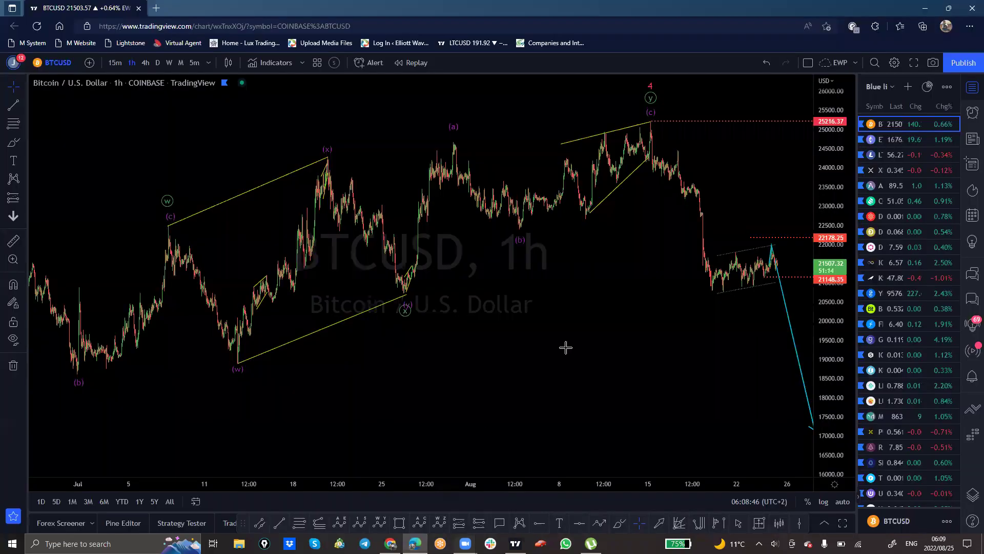
Bring up the BTCUSD 1-hour chart and show it in full-screen mode.
click(416, 543)
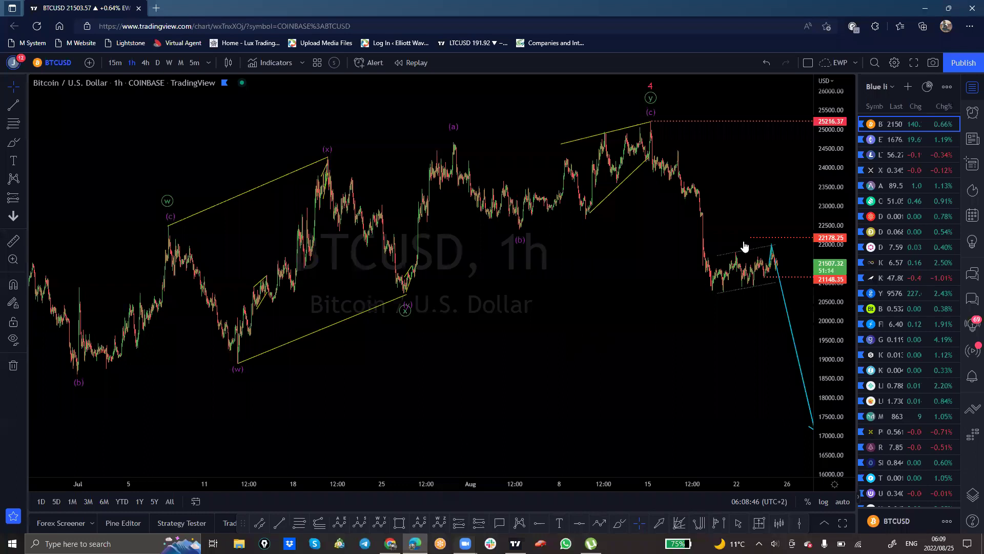
click(914, 62)
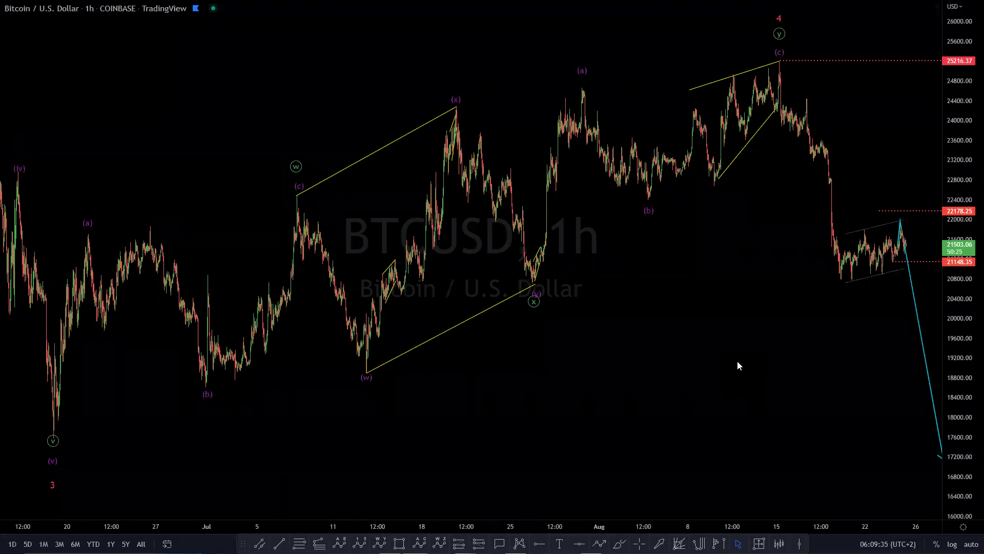
Ink-mark the wave 3 low, the circled w, x and y labels and the wave 4 high, sweep a line across from the low, and erase.
drag(39, 436, 61, 440)
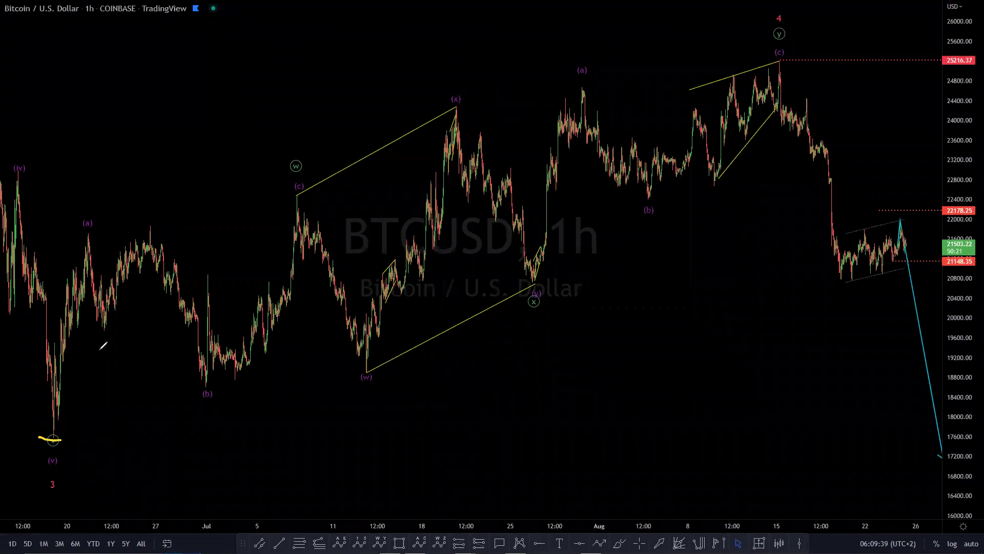
mouse_move(314, 137)
mouse_down()
mouse_move(287, 189)
mouse_move(314, 139)
mouse_up()
mouse_move(538, 264)
mouse_down()
mouse_move(495, 318)
mouse_move(541, 284)
mouse_up()
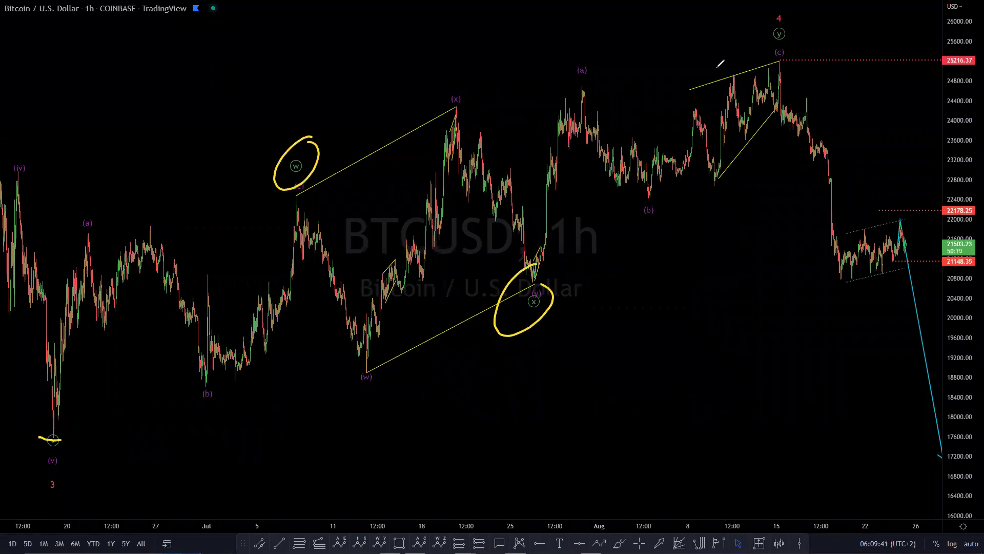
mouse_move(793, 24)
mouse_down()
mouse_move(765, 44)
mouse_move(796, 30)
mouse_up()
drag(773, 65, 813, 62)
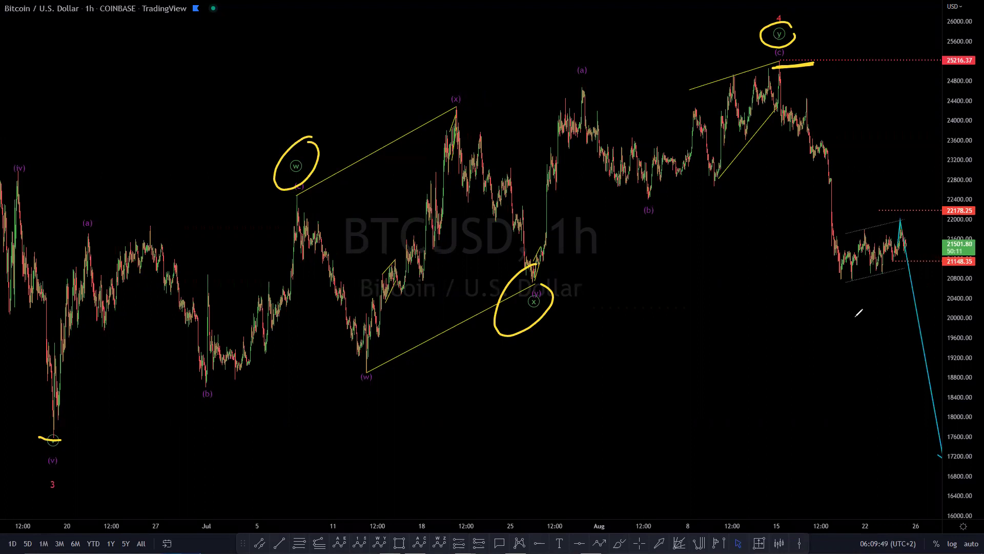
mouse_move(65, 439)
mouse_down()
mouse_move(606, 437)
mouse_move(952, 412)
mouse_up()
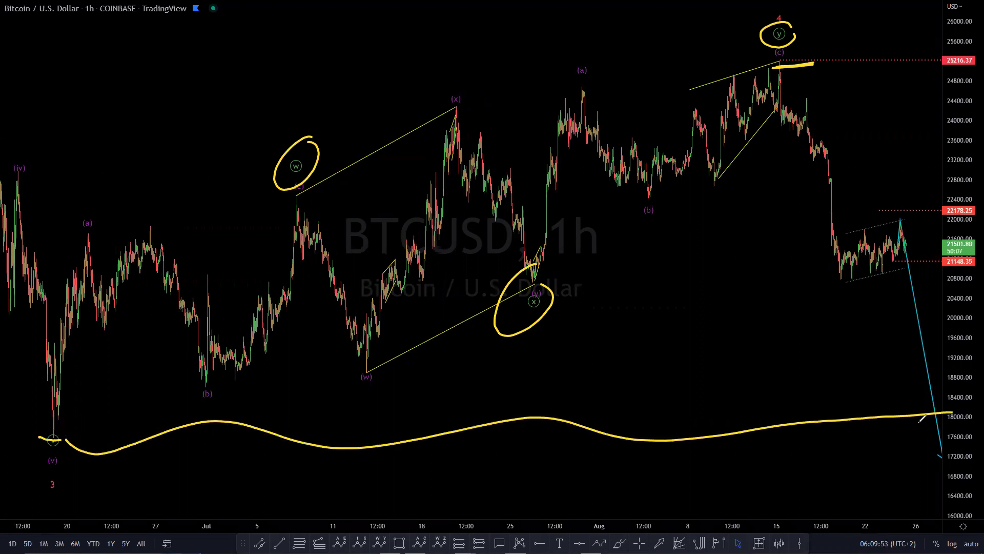
key(e)
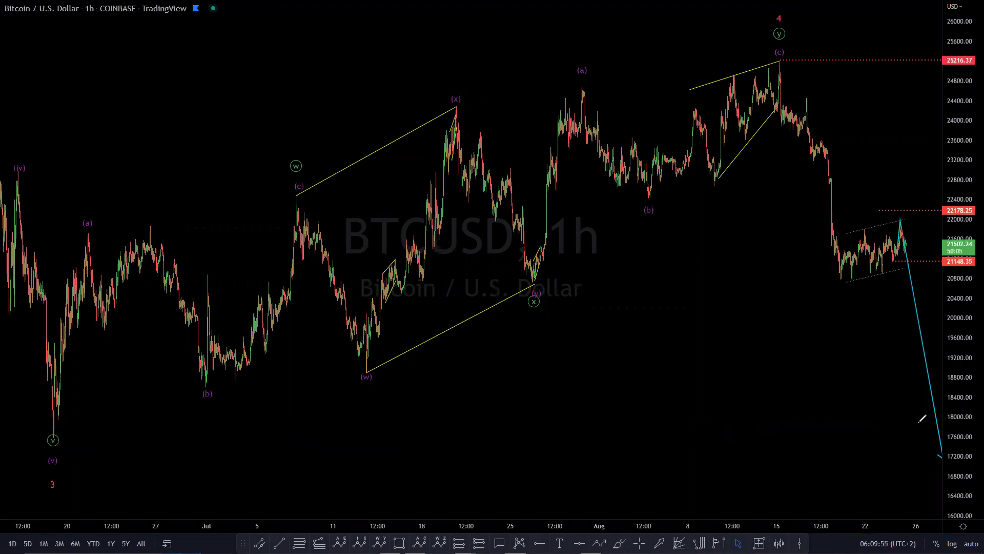
Sketch the projected drop from the latest price, mark the wave 3 low and wave 4 high, and erase the ink.
drag(901, 225, 923, 443)
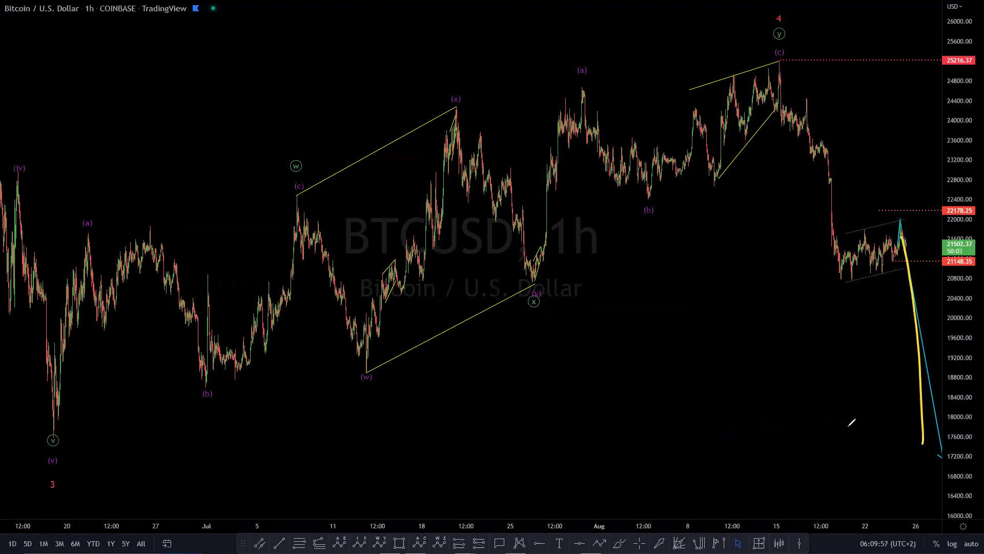
mouse_move(48, 432)
mouse_down()
mouse_move(89, 439)
mouse_move(177, 418)
mouse_up()
mouse_move(52, 439)
mouse_down()
mouse_move(940, 407)
mouse_move(642, 400)
mouse_move(48, 428)
mouse_up()
mouse_move(780, 70)
mouse_down()
mouse_move(925, 453)
mouse_move(780, 72)
mouse_up()
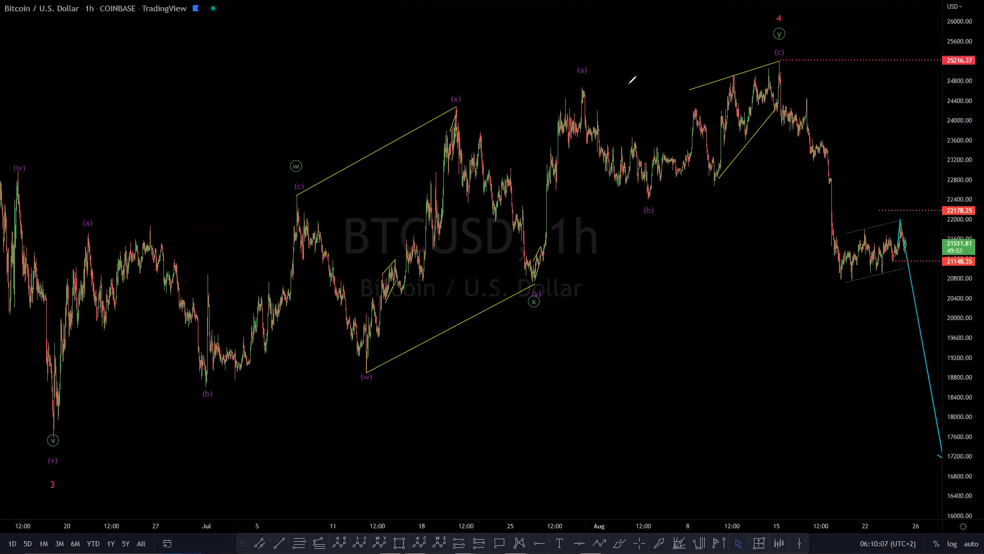
Outline the decline from the wave 4 high, the small rising channel and the projected continuation lower, and erase the ink.
drag(829, 255, 903, 220)
drag(838, 283, 904, 263)
drag(785, 79, 852, 293)
drag(835, 238, 904, 212)
mouse_move(846, 291)
mouse_down()
mouse_move(911, 260)
mouse_move(942, 481)
mouse_up()
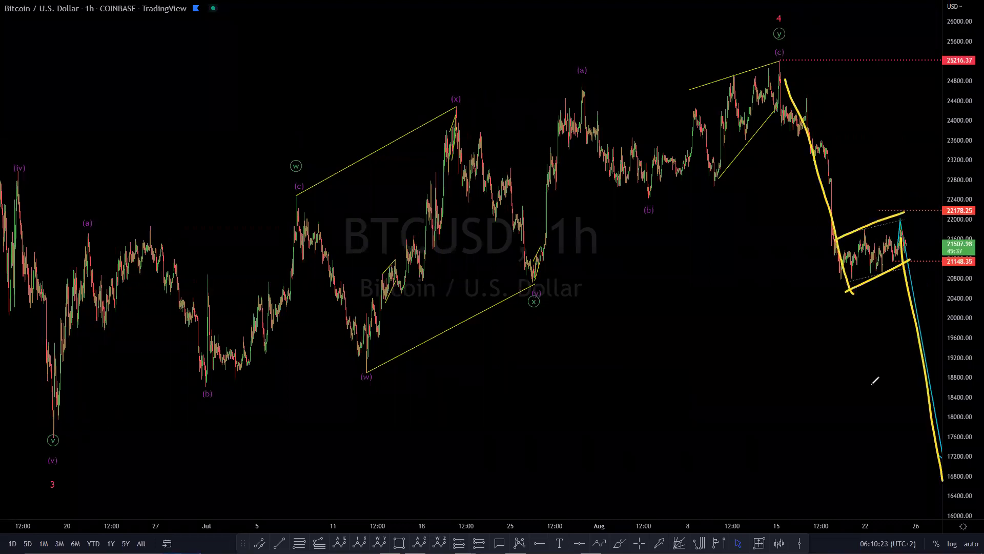
mouse_move(771, 80)
mouse_down()
mouse_move(836, 241)
mouse_move(839, 287)
mouse_move(907, 262)
mouse_up()
mouse_move(843, 245)
mouse_down()
mouse_move(912, 221)
mouse_move(934, 396)
mouse_up()
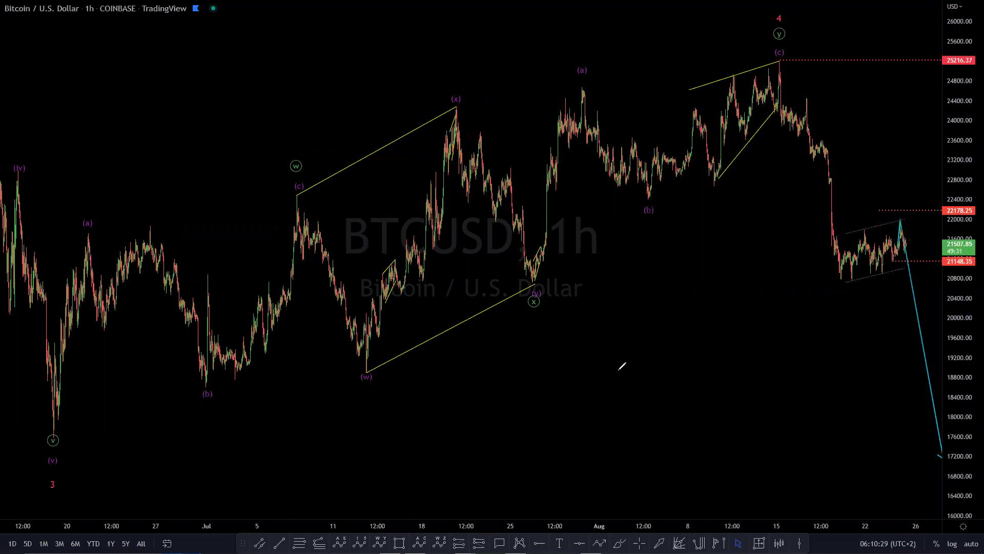
Change the chart interval to 15 minutes and stretch the price scale vertically.
text(1H)
key(BackSpace)
text(5)
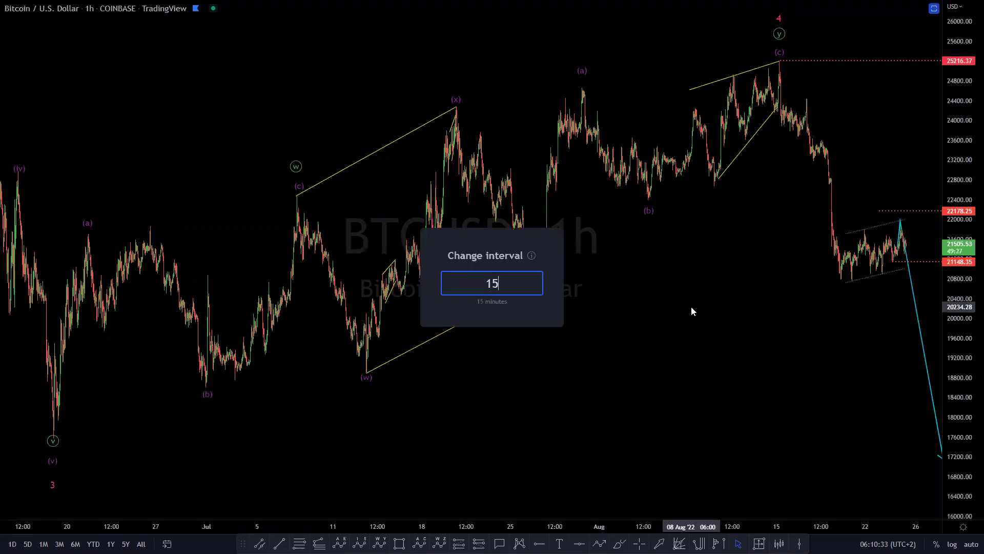
key(Return)
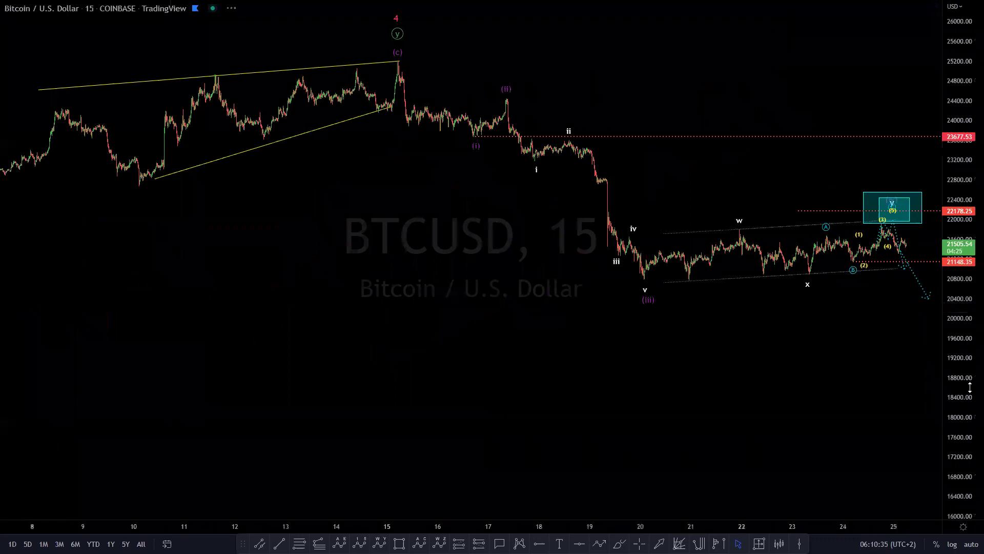
drag(963, 353, 938, 327)
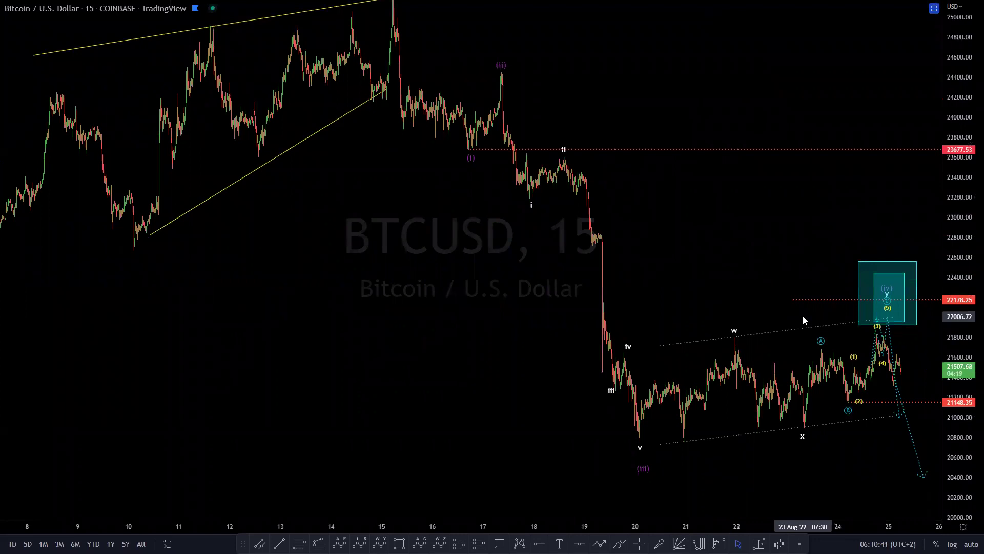
Sketch the decline, rising channel and downward projection in ink, erase them, and mark the (iii) and (i) labels.
mouse_move(403, 65)
mouse_down()
mouse_move(407, 77)
mouse_move(528, 135)
mouse_move(627, 440)
mouse_up()
drag(625, 351, 757, 348)
drag(640, 445, 834, 405)
mouse_move(869, 322)
mouse_down()
mouse_move(901, 481)
mouse_move(928, 441)
mouse_up()
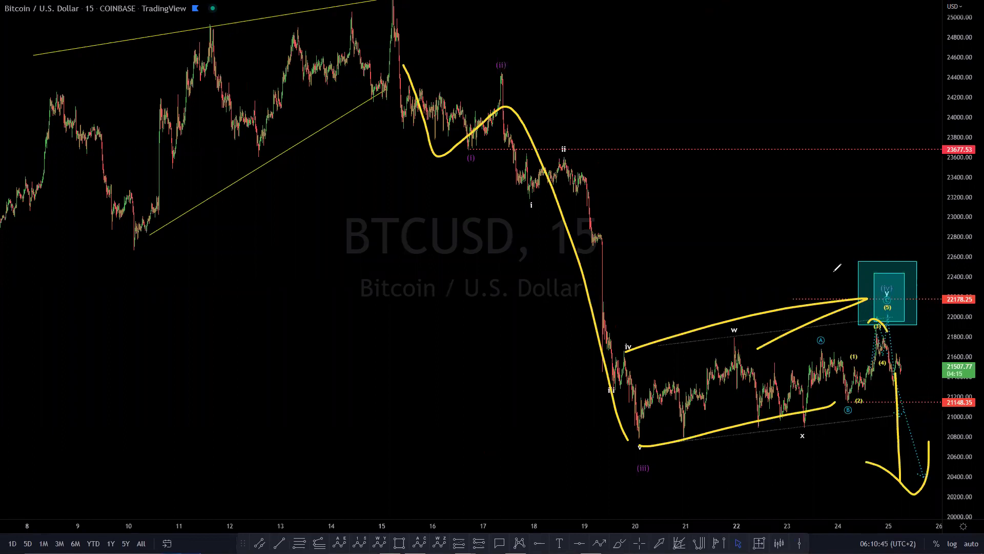
key(e)
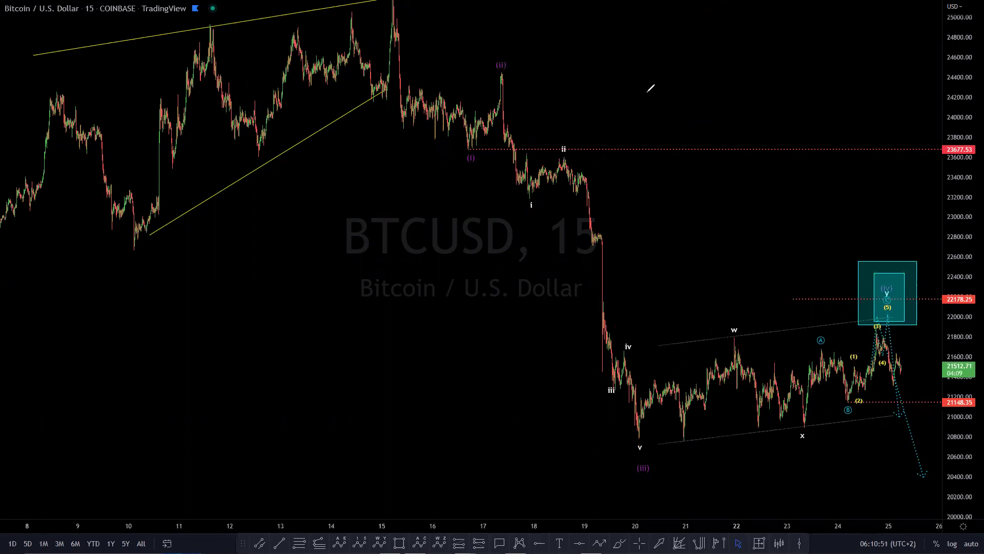
mouse_move(646, 464)
mouse_down()
mouse_move(621, 465)
mouse_move(651, 456)
mouse_up()
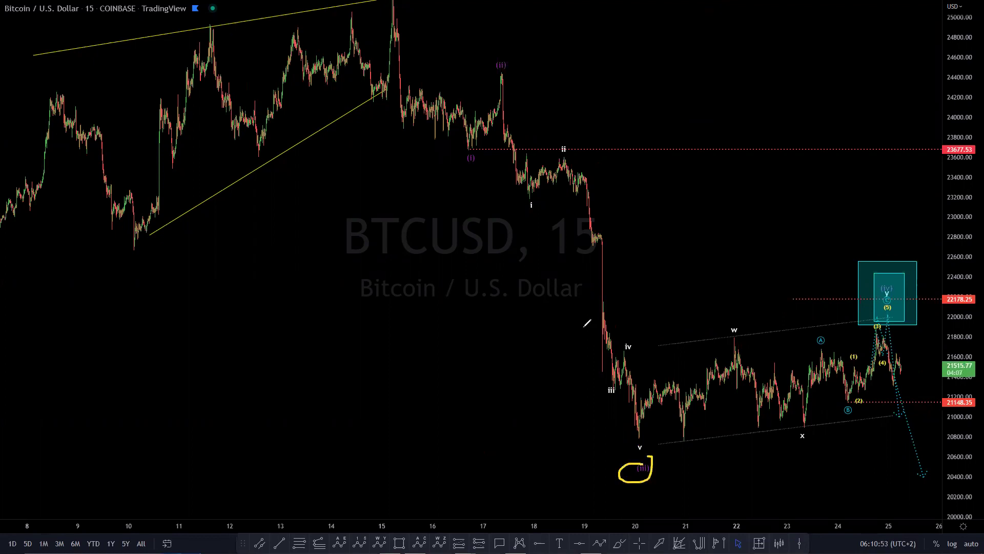
mouse_move(465, 157)
mouse_down()
mouse_move(467, 177)
mouse_move(454, 133)
mouse_up()
Examine the rising channel after wave (iii), the teal target boxes and the dotted downward projections up close.
scroll(709, 222, right, 3)
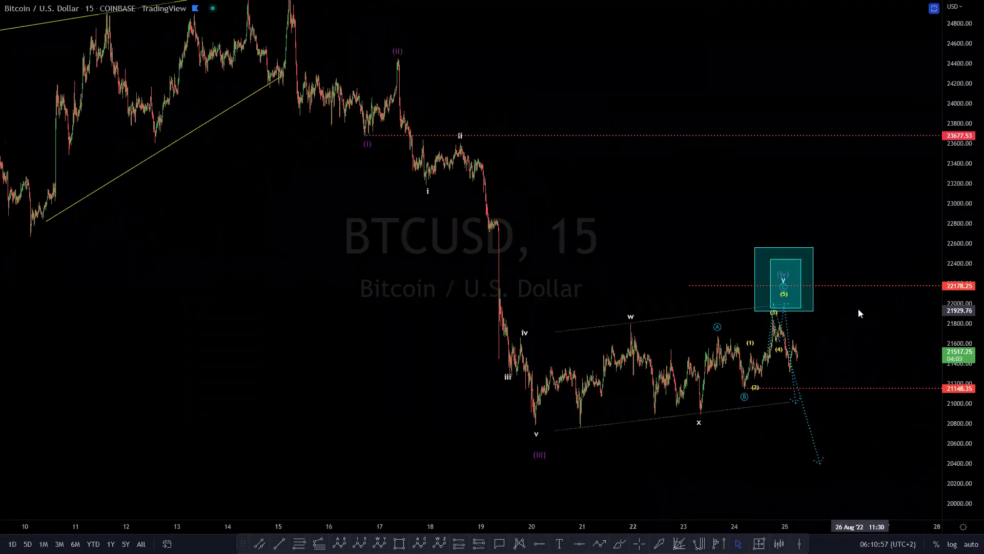
click(818, 462)
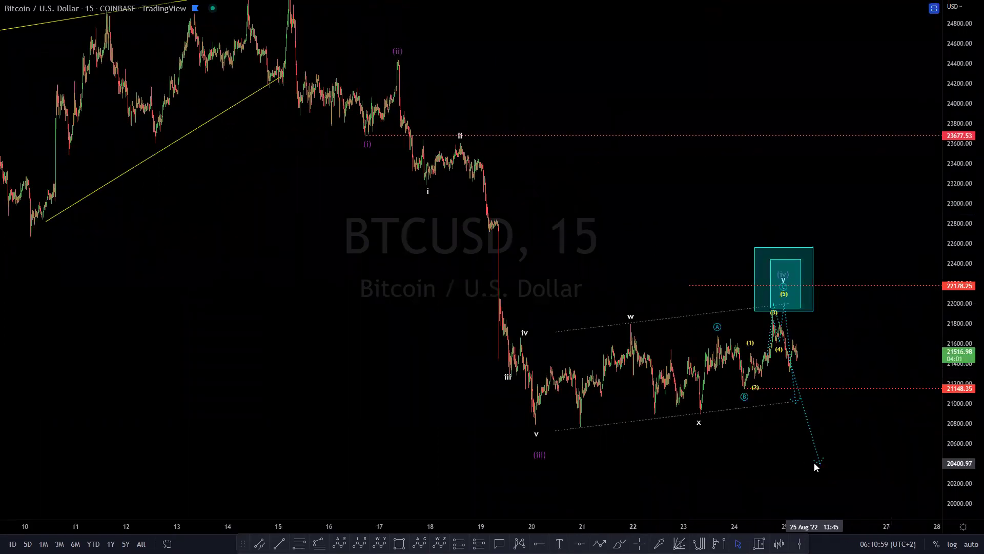
drag(886, 505, 879, 520)
scroll(676, 451, up, 5)
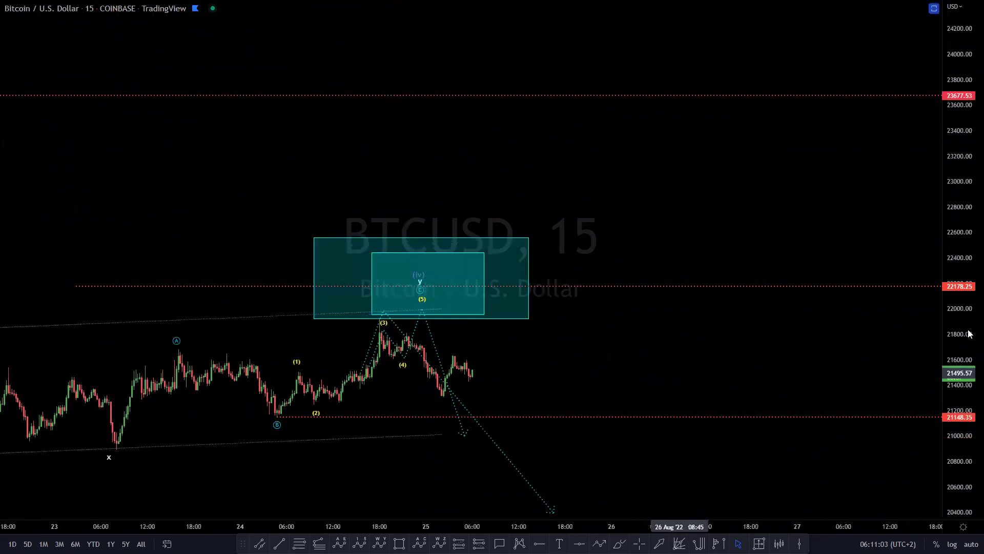
scroll(668, 520, down, 3)
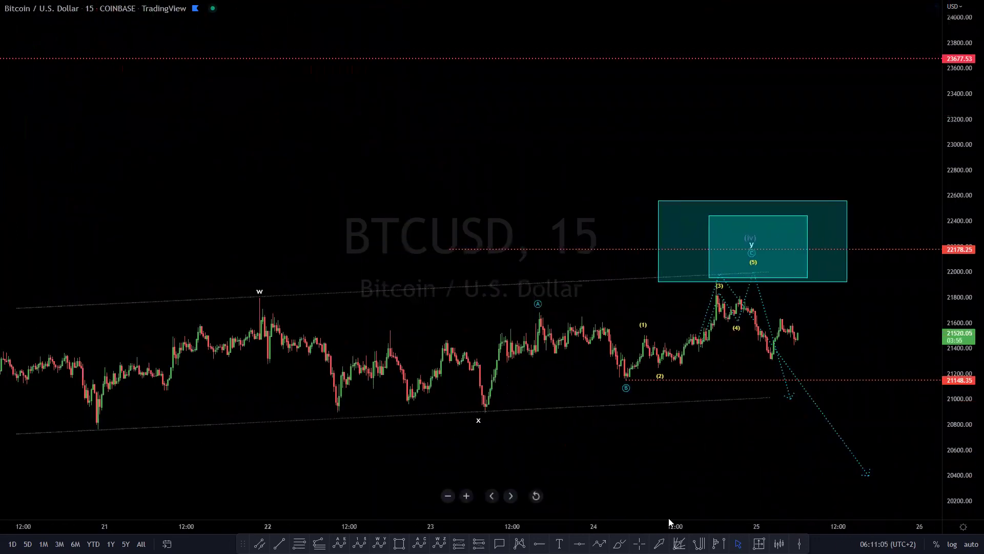
drag(933, 465, 866, 316)
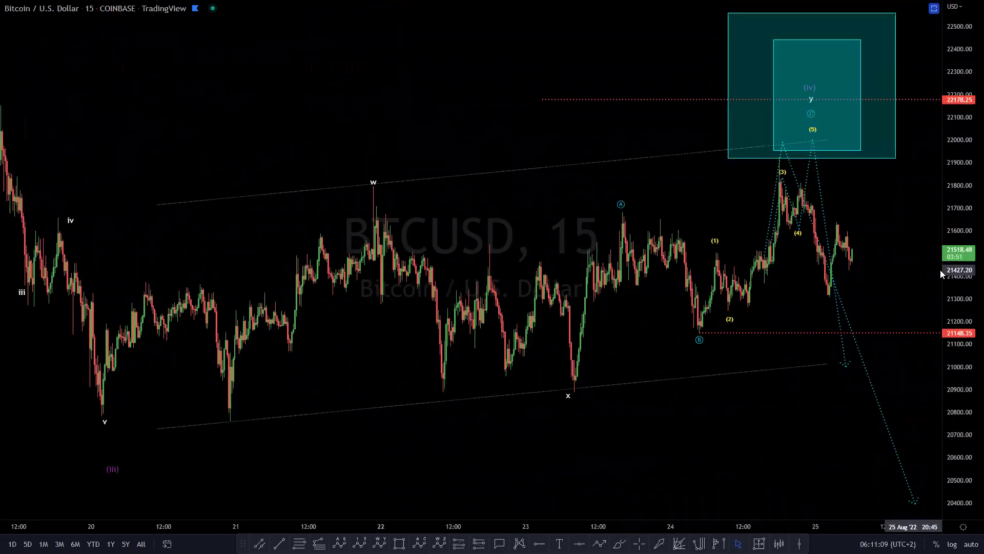
Circle the y, w and x labels, trace the three-leg rise from x to (3) in ink, and erase the annotations.
mouse_move(813, 70)
mouse_down()
mouse_move(797, 82)
mouse_move(827, 66)
mouse_up()
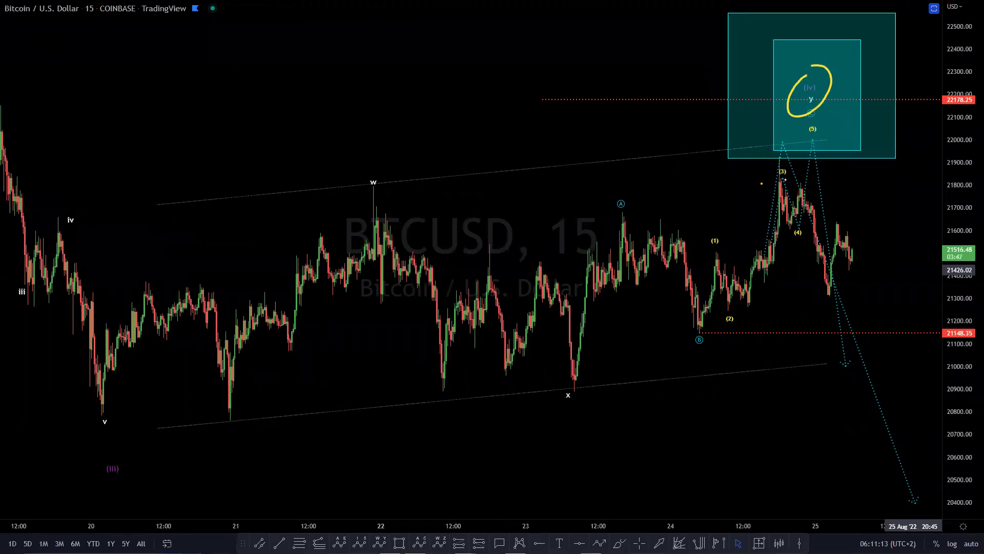
drag(762, 183, 798, 175)
mouse_move(369, 161)
mouse_down()
mouse_move(353, 176)
mouse_move(388, 170)
mouse_up()
mouse_move(567, 372)
mouse_down()
mouse_move(598, 413)
mouse_move(585, 378)
mouse_move(613, 266)
mouse_move(711, 349)
mouse_move(793, 165)
mouse_up()
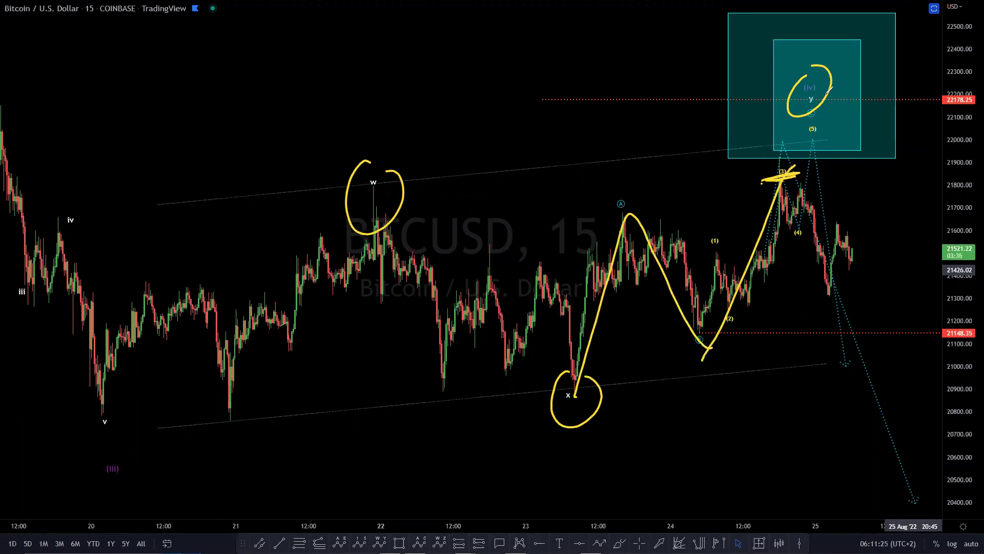
drag(821, 105, 856, 95)
key(e)
Ink the extension from (3) into the target box, mark the level at the w high, and erase the marks.
drag(780, 184, 782, 150)
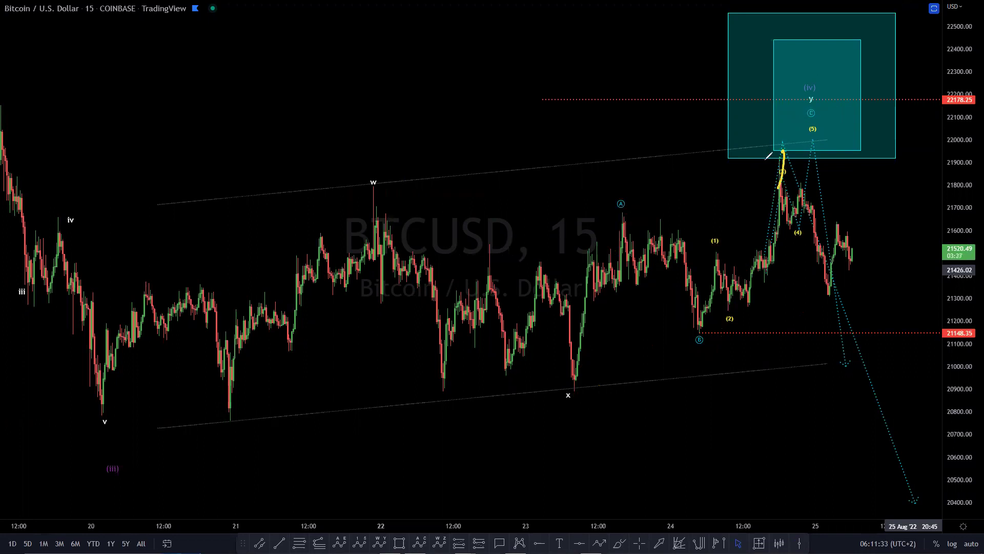
drag(364, 191, 435, 179)
drag(525, 166, 533, 165)
key(e)
Draw ink lines from A to (3) and from B to the recent low, plus an upward projection into the target box.
drag(622, 212, 786, 177)
mouse_move(700, 330)
mouse_down()
mouse_move(835, 298)
mouse_move(718, 349)
mouse_move(832, 317)
mouse_move(802, 342)
mouse_up()
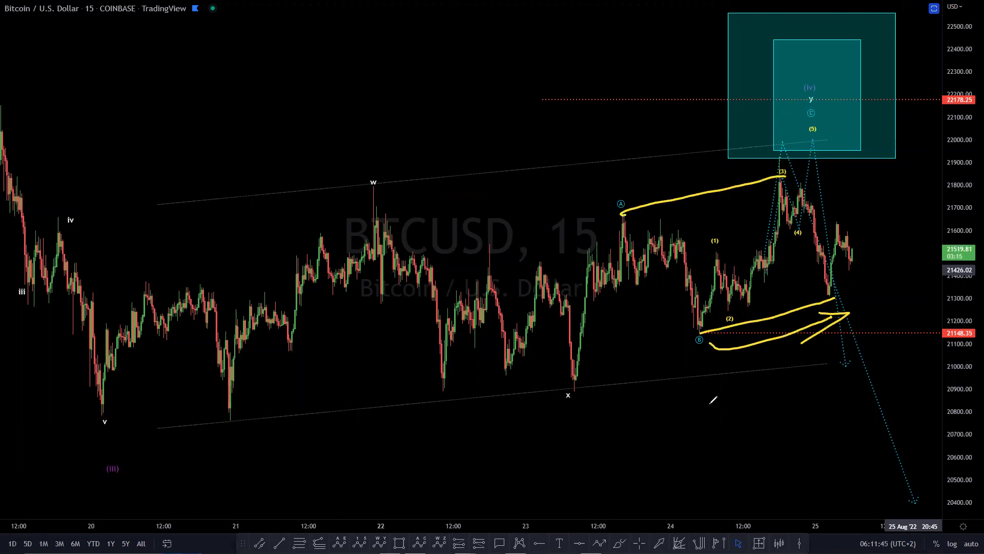
mouse_move(840, 232)
mouse_down()
mouse_move(830, 290)
mouse_move(851, 245)
mouse_move(866, 264)
mouse_move(878, 145)
mouse_up()
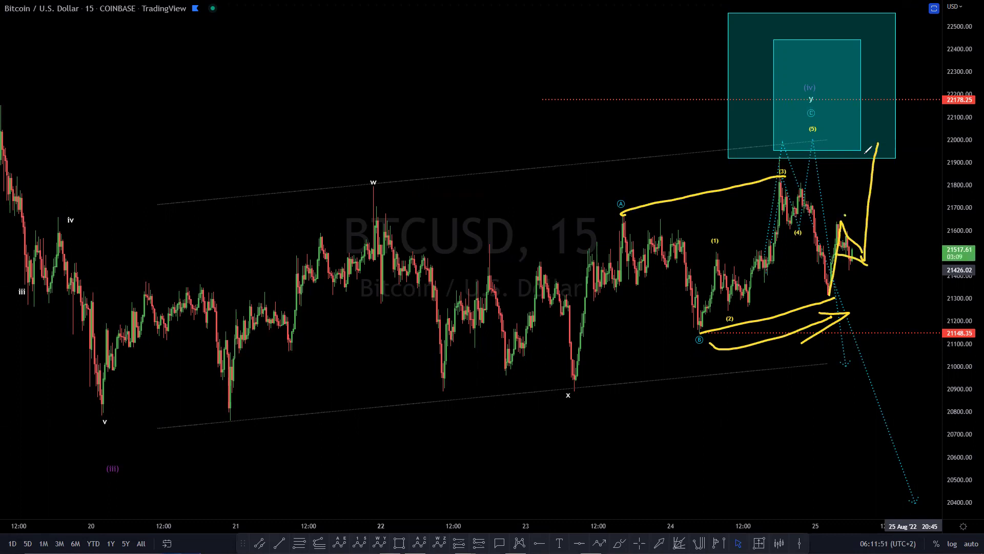
Ink a line from w across to (3), add downward-sloping lines, circle the w label, and erase all annotations.
drag(366, 194, 890, 165)
drag(260, 278, 370, 321)
drag(263, 257, 350, 293)
drag(684, 212, 894, 281)
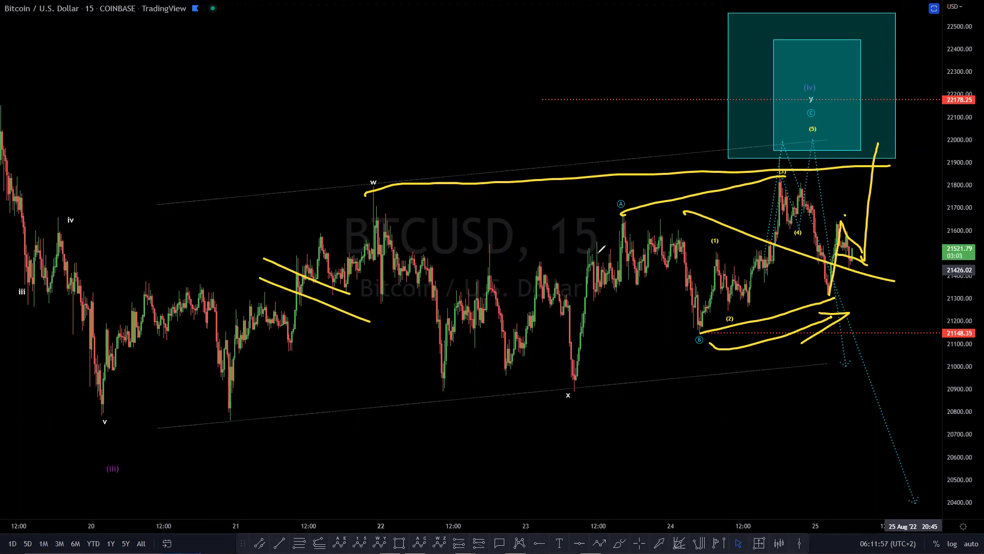
drag(705, 196, 796, 211)
mouse_move(373, 167)
mouse_down()
mouse_move(370, 214)
mouse_move(329, 169)
mouse_up()
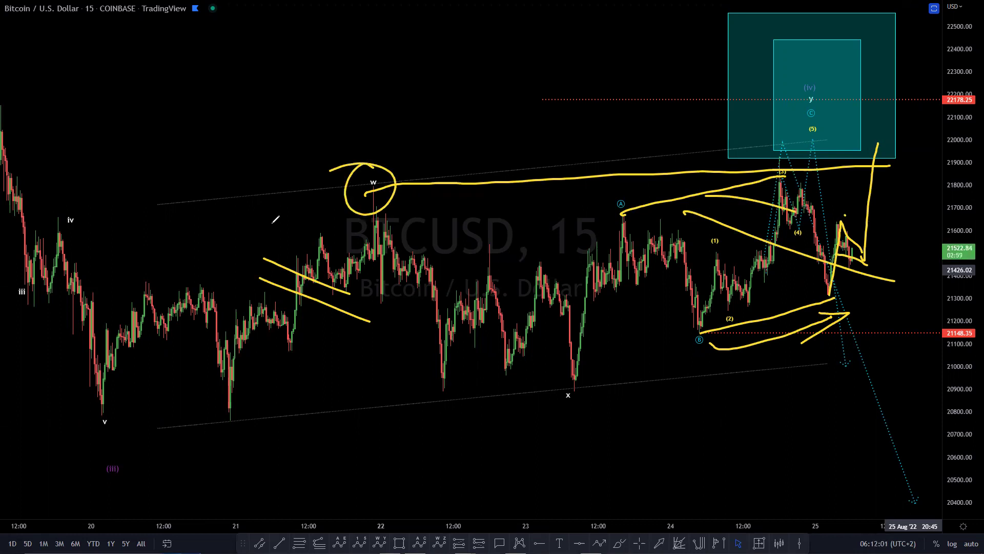
drag(373, 172, 406, 130)
key(e)
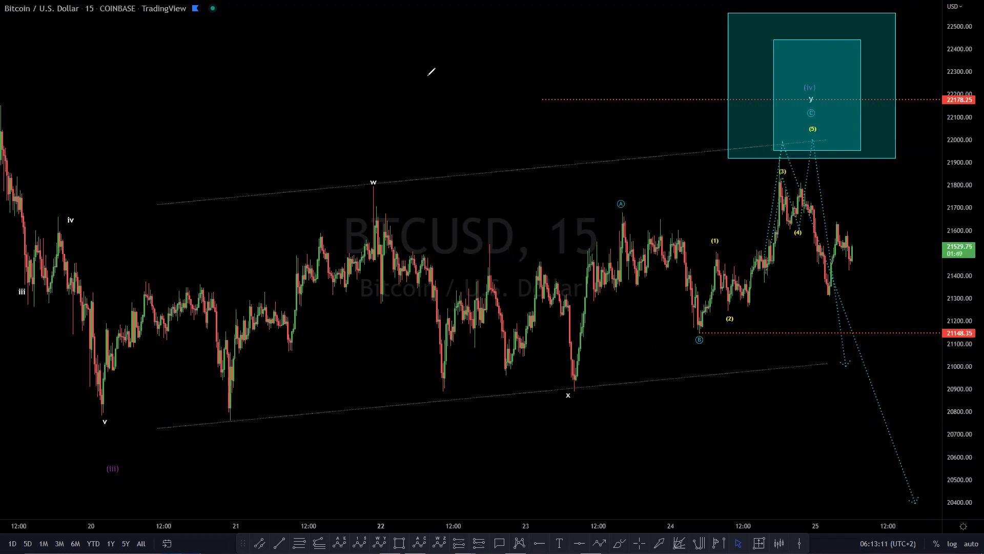
Circle the (iv) and y labels, draw a zigzag decline arrow down to a line from the v low, and erase the ink.
drag(815, 71, 801, 116)
drag(840, 81, 827, 75)
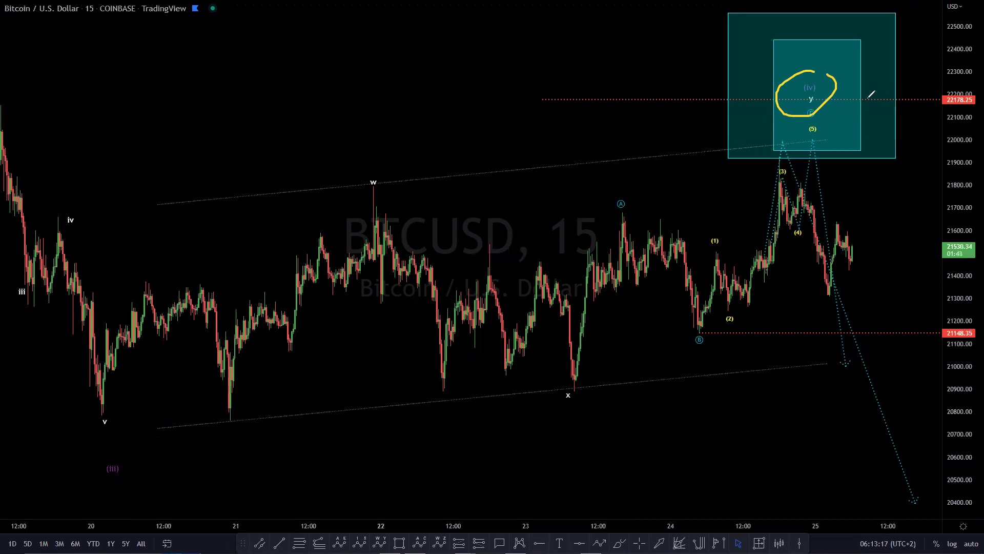
mouse_move(900, 147)
mouse_down()
mouse_move(906, 408)
mouse_move(923, 365)
mouse_up()
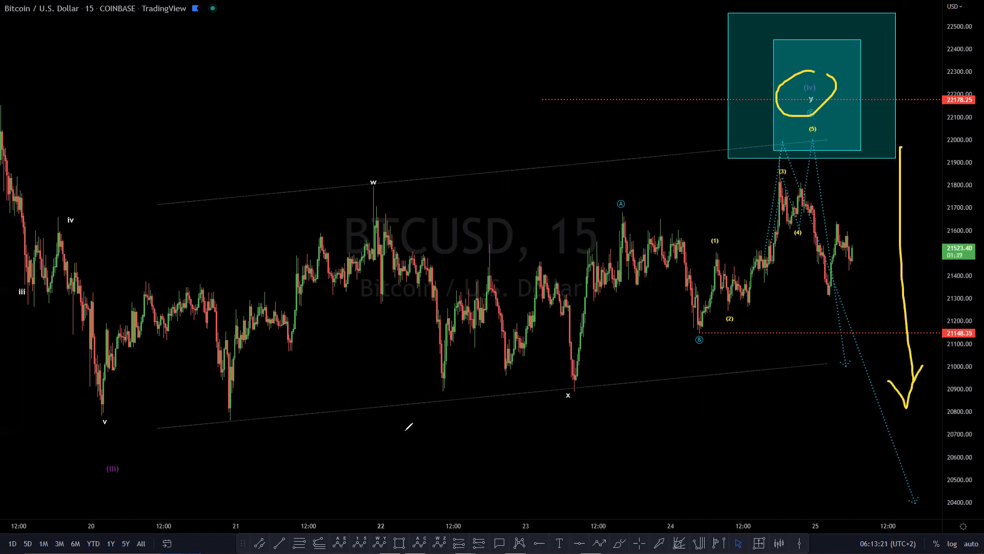
mouse_move(97, 421)
mouse_down()
mouse_move(874, 418)
mouse_move(942, 405)
mouse_up()
mouse_move(864, 194)
mouse_down()
mouse_move(905, 192)
mouse_move(892, 236)
mouse_move(921, 343)
mouse_move(919, 384)
mouse_up()
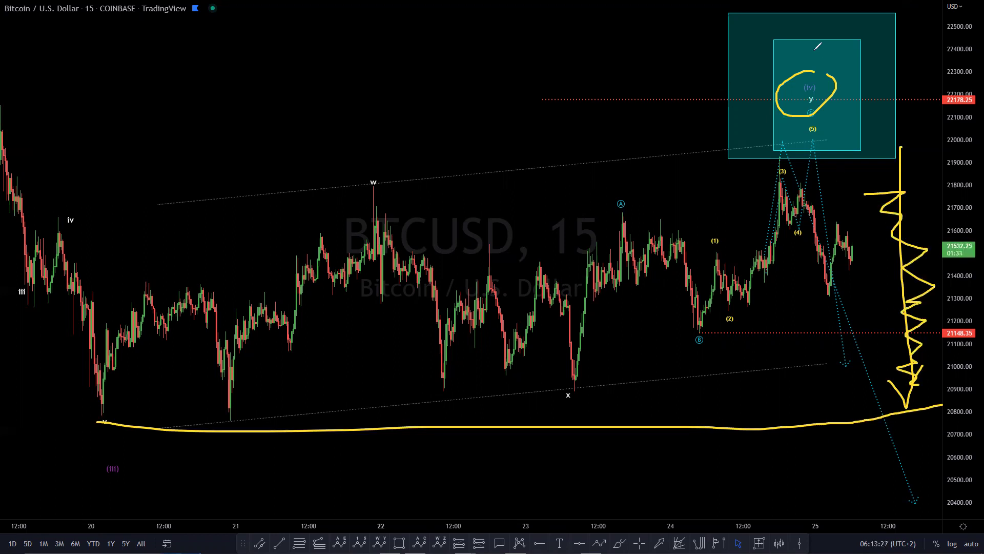
key(e)
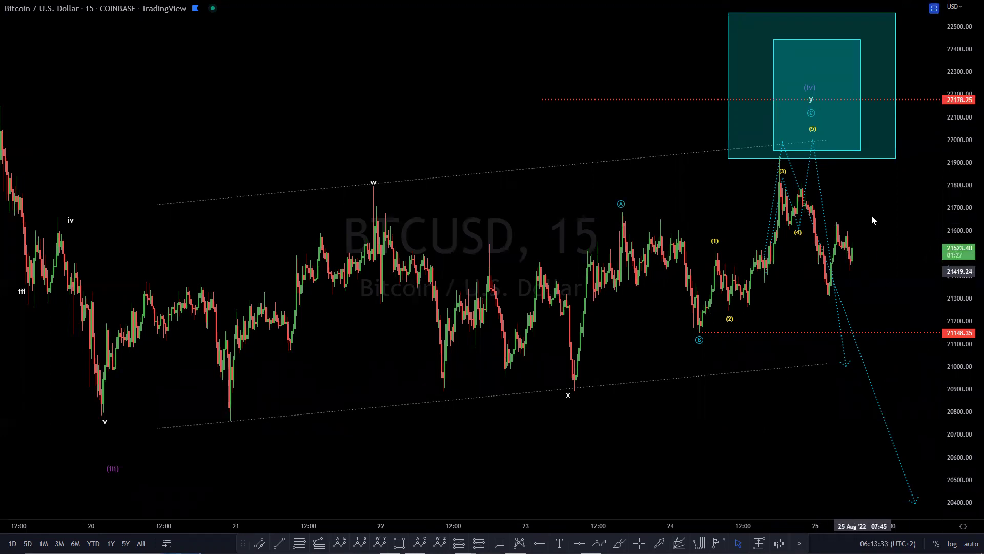
Move the wave (iv) point to about 22197.90 above the y label and leave full-screen mode.
mouse_move(813, 91)
mouse_down()
mouse_move(887, 114)
mouse_move(905, 93)
mouse_move(813, 95)
mouse_up()
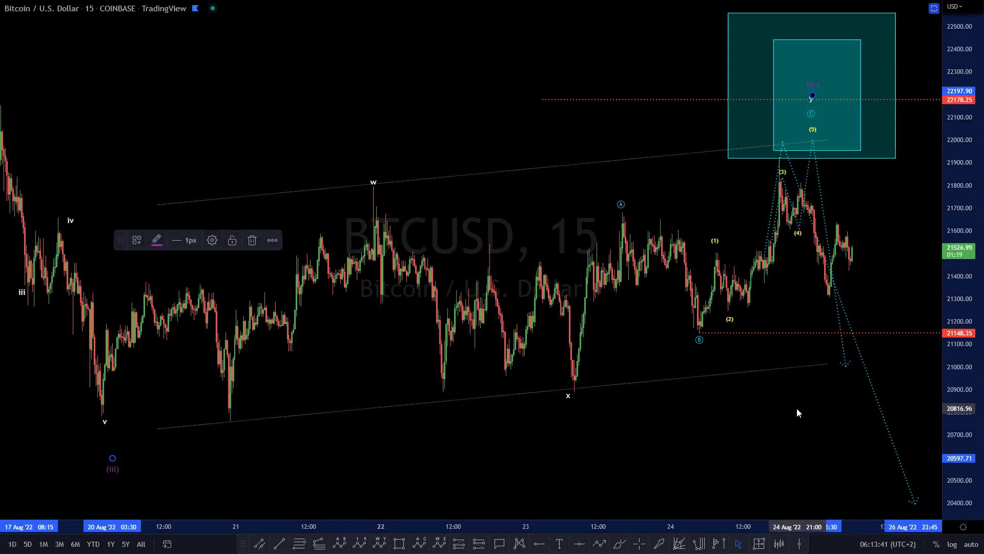
key(Escape)
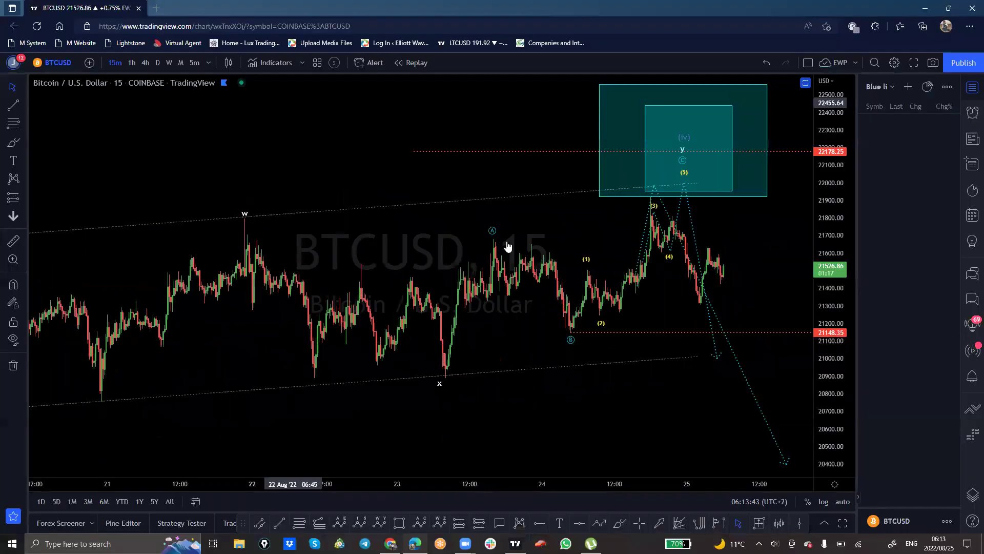
Switch to the Trading Waves website in the other browser and clear the ink circles around Pricing and the 40% offer.
key(alt+Tab)
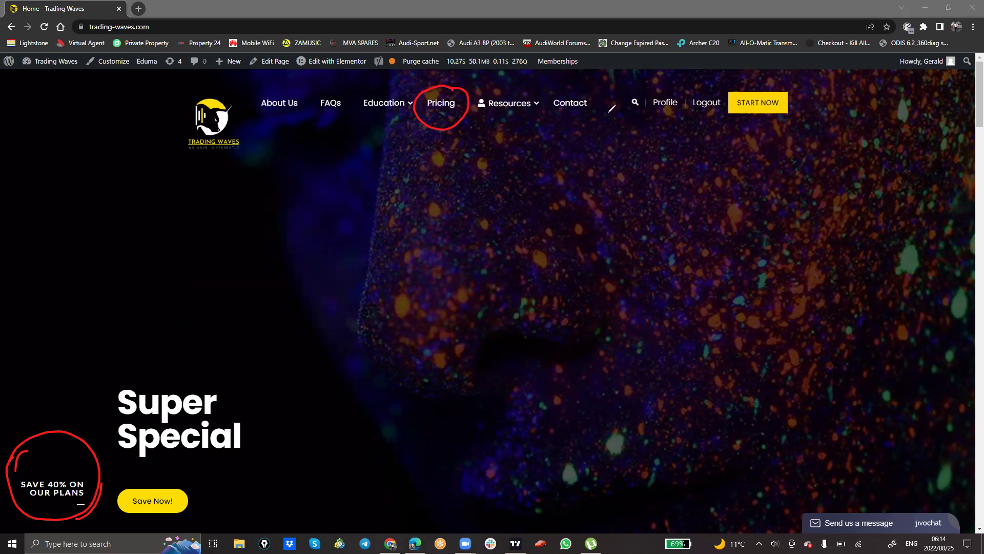
key(Escape)
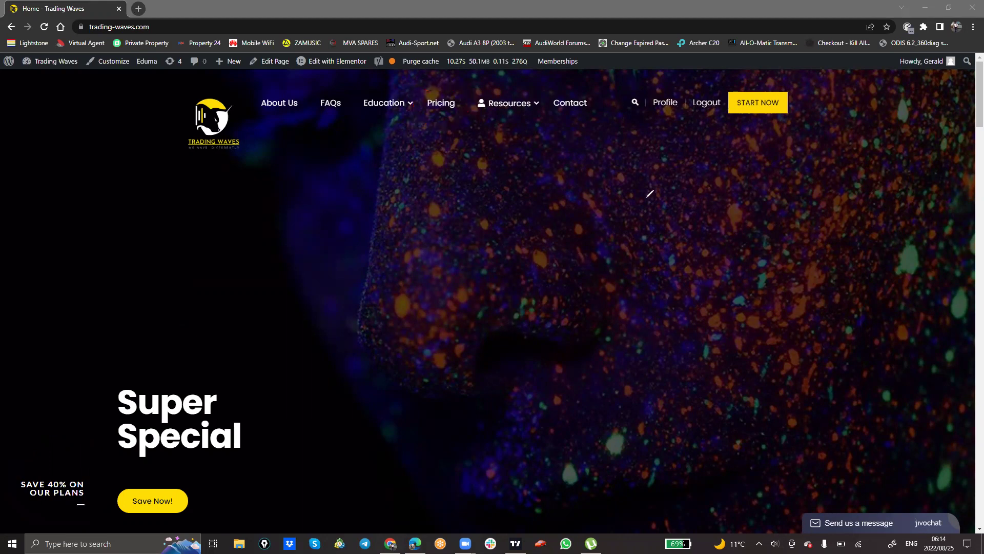